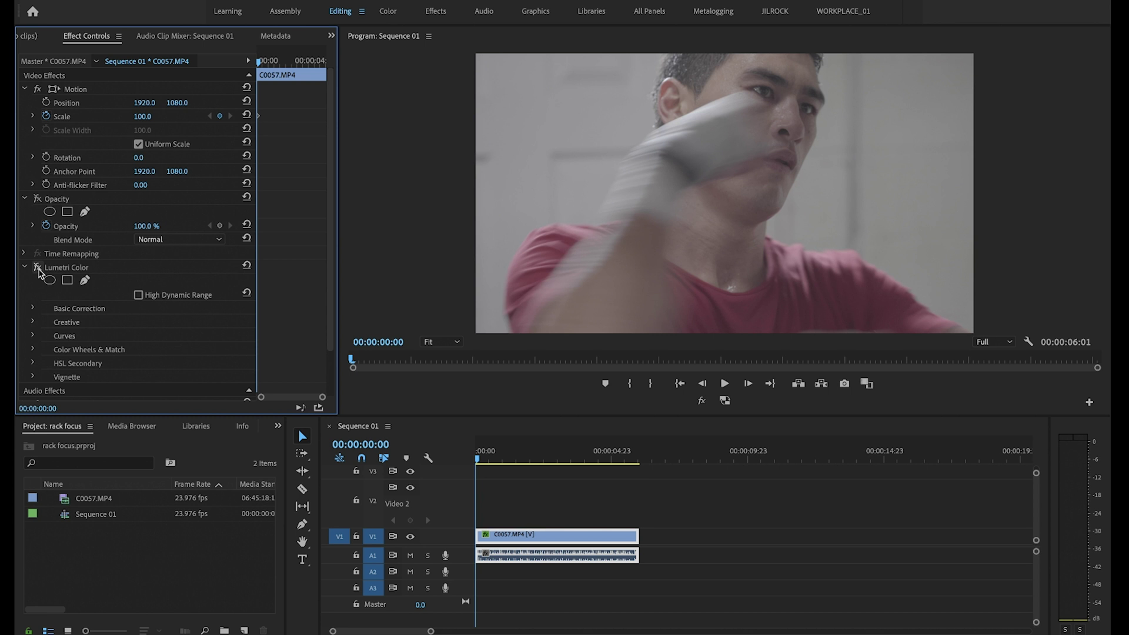
{"action": "key", "text": "space"}
{"action": "key", "text": "space"}
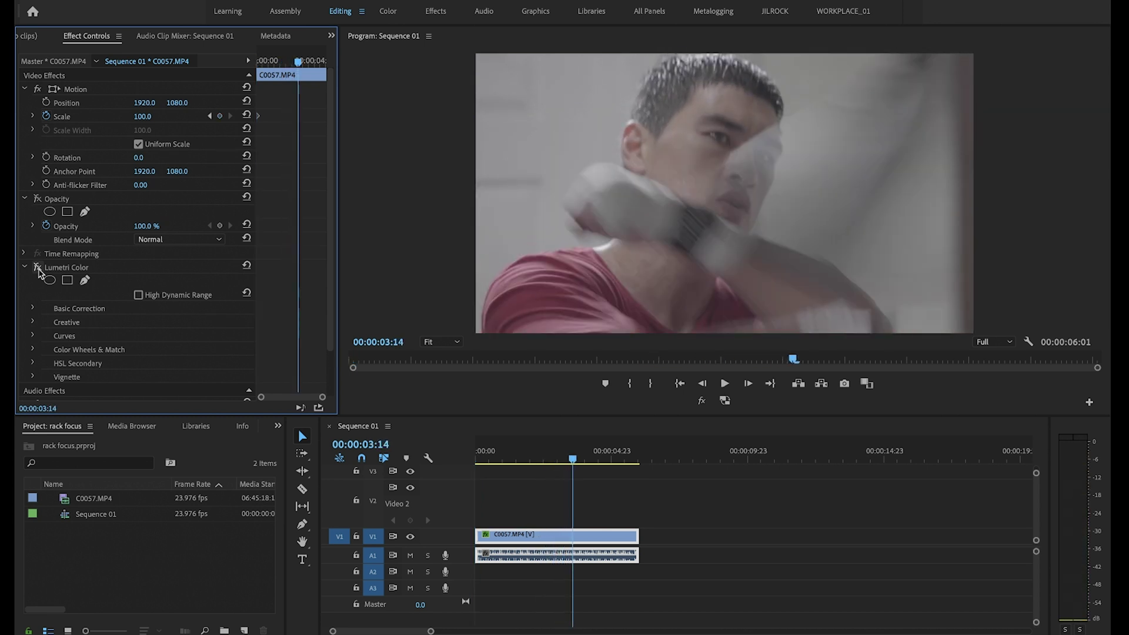
{"action": "left_click_drag", "start_coordinate": [574, 459], "coordinate": [310, 464]}
{"action": "key", "text": "space"}
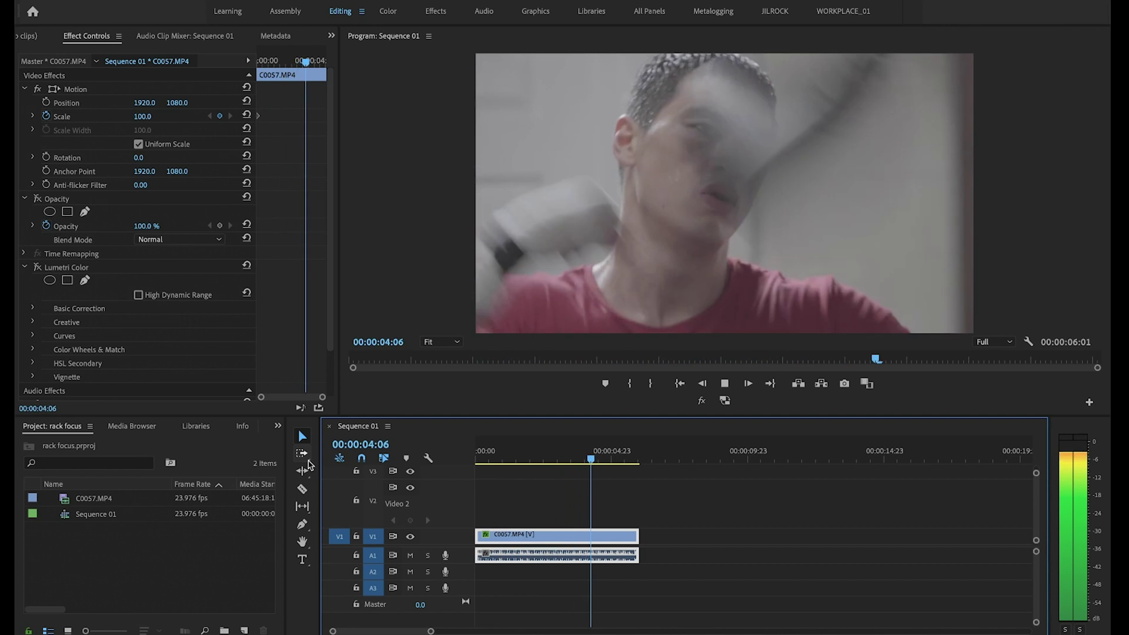
{"action": "key", "text": "space"}
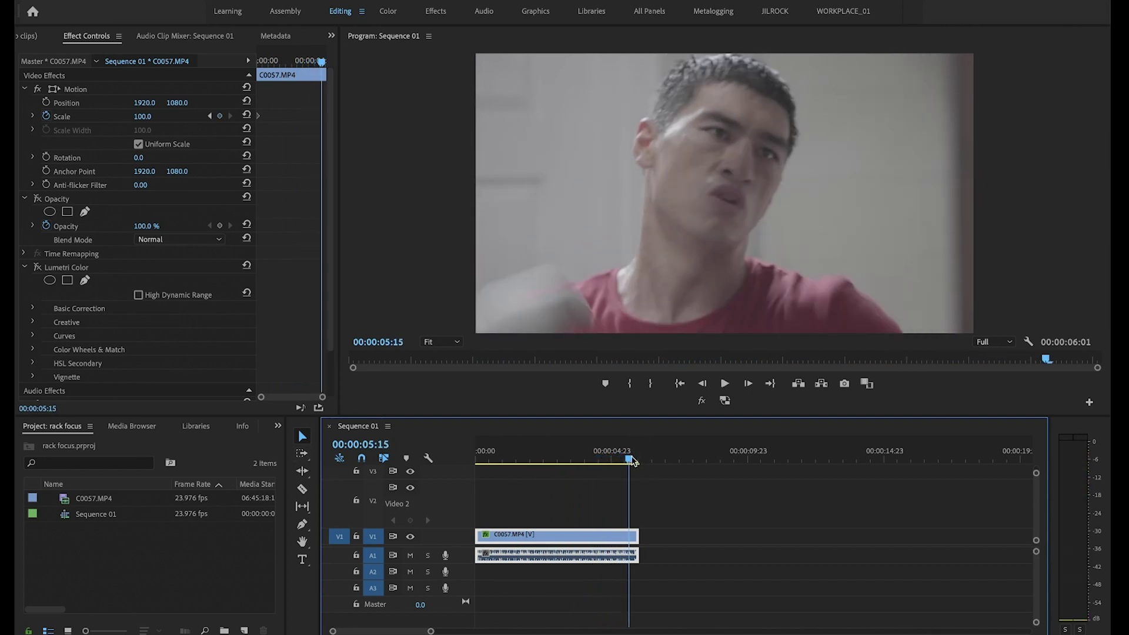
{"action": "left_click_drag", "start_coordinate": [629, 459], "coordinate": [283, 465]}
Create a 3840×2160 adjustment layer on V2 above the boxing clip, extended to the clip's length
{"action": "left_click", "coordinate": [243, 631]}
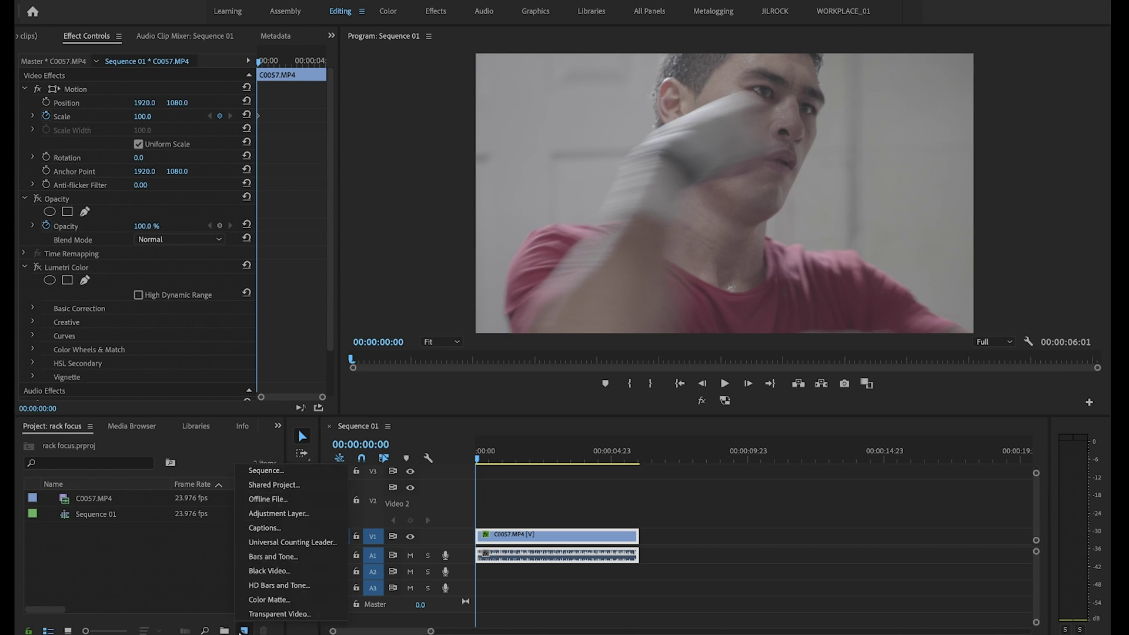
{"action": "left_click", "coordinate": [278, 514]}
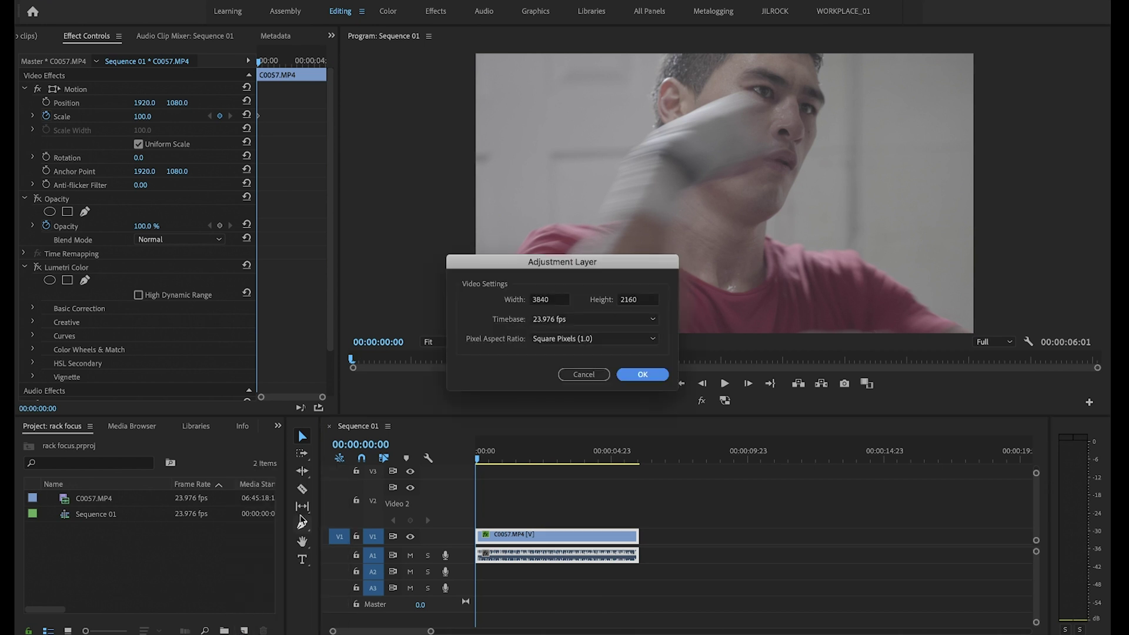
{"action": "left_click", "coordinate": [642, 374]}
{"action": "left_click_drag", "start_coordinate": [82, 500], "coordinate": [491, 504]}
{"action": "left_click_drag", "start_coordinate": [612, 505], "coordinate": [639, 504]}
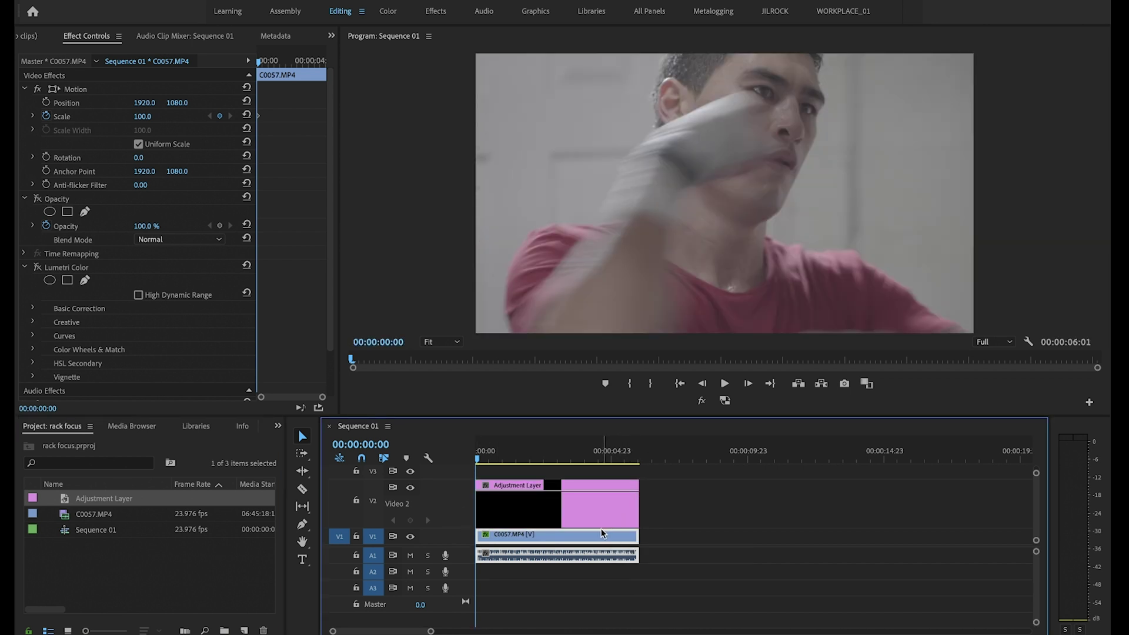
Toggle the Lumetri Color grade on and off repeatedly to compare the look
{"action": "left_click", "coordinate": [38, 268]}
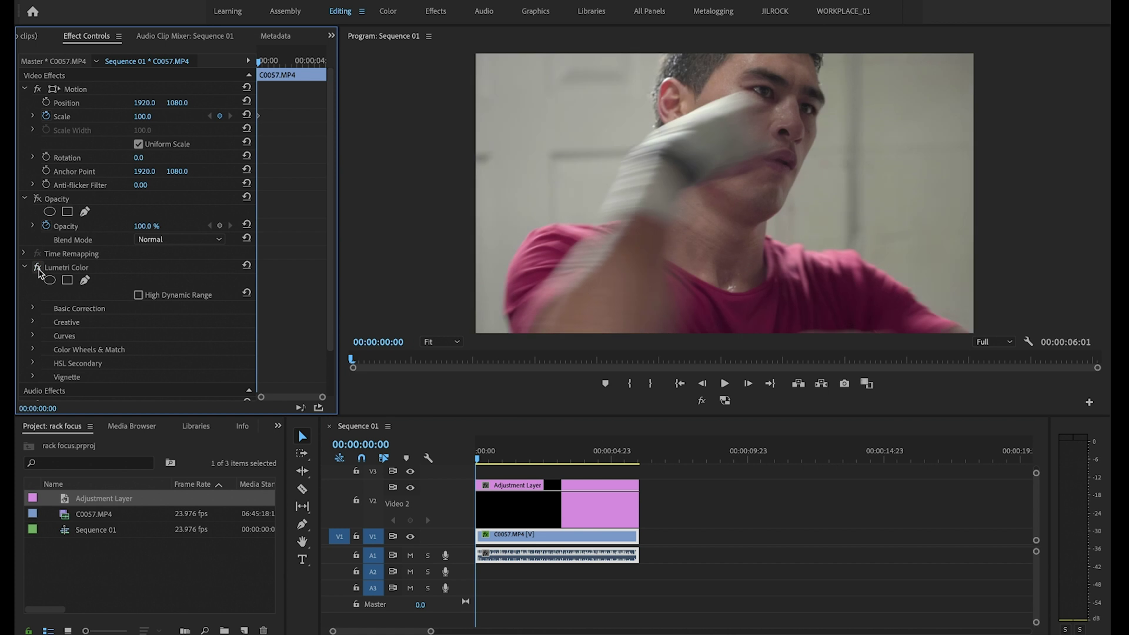
{"action": "left_click", "coordinate": [37, 268]}
{"action": "left_click", "coordinate": [38, 268]}
{"action": "left_click", "coordinate": [37, 268]}
{"action": "left_click", "coordinate": [38, 269]}
{"action": "left_click", "coordinate": [37, 269]}
{"action": "left_click", "coordinate": [37, 268]}
Preview the sequence, then return the playhead to the sequence start
{"action": "key", "text": "space"}
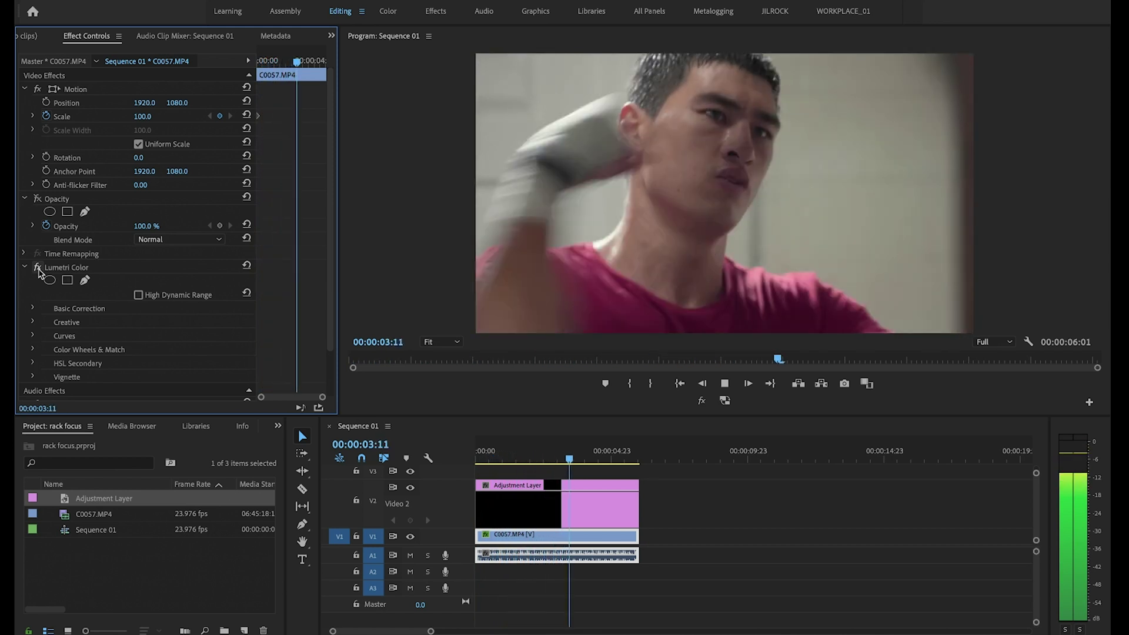
{"action": "key", "text": "space"}
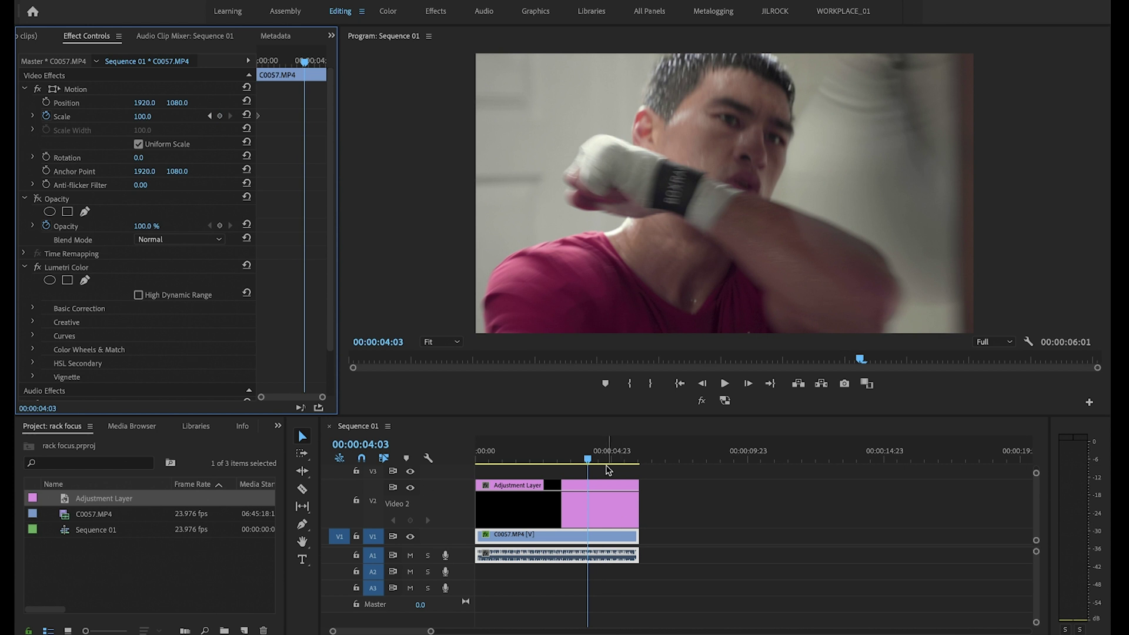
{"action": "left_click_drag", "start_coordinate": [588, 458], "coordinate": [382, 496]}
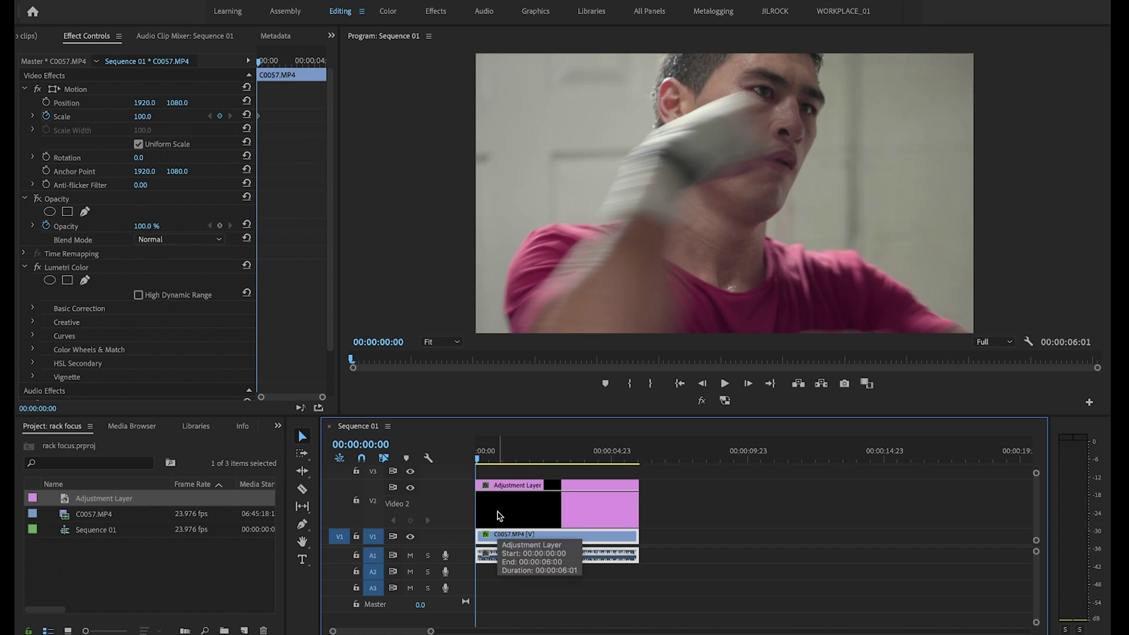
{"action": "left_click", "coordinate": [278, 426]}
Search the Effects panel for 'gau' and drop Gaussian Blur onto the Adjustment Layer clip
{"action": "left_click", "coordinate": [292, 499]}
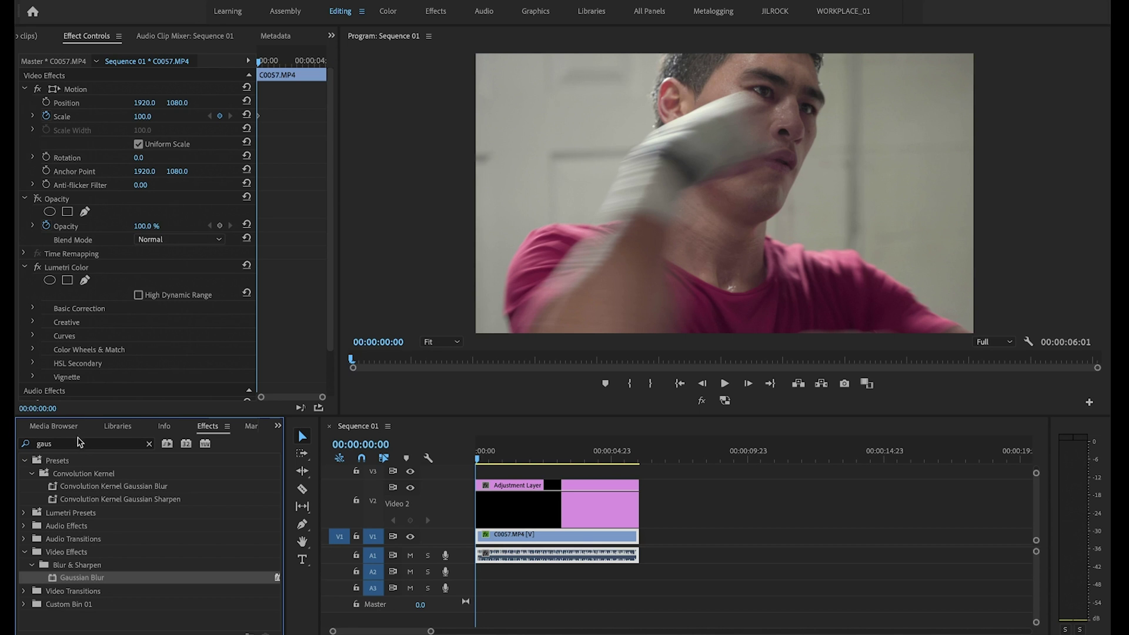
{"action": "left_click", "coordinate": [149, 445]}
{"action": "type", "text": "gau"}
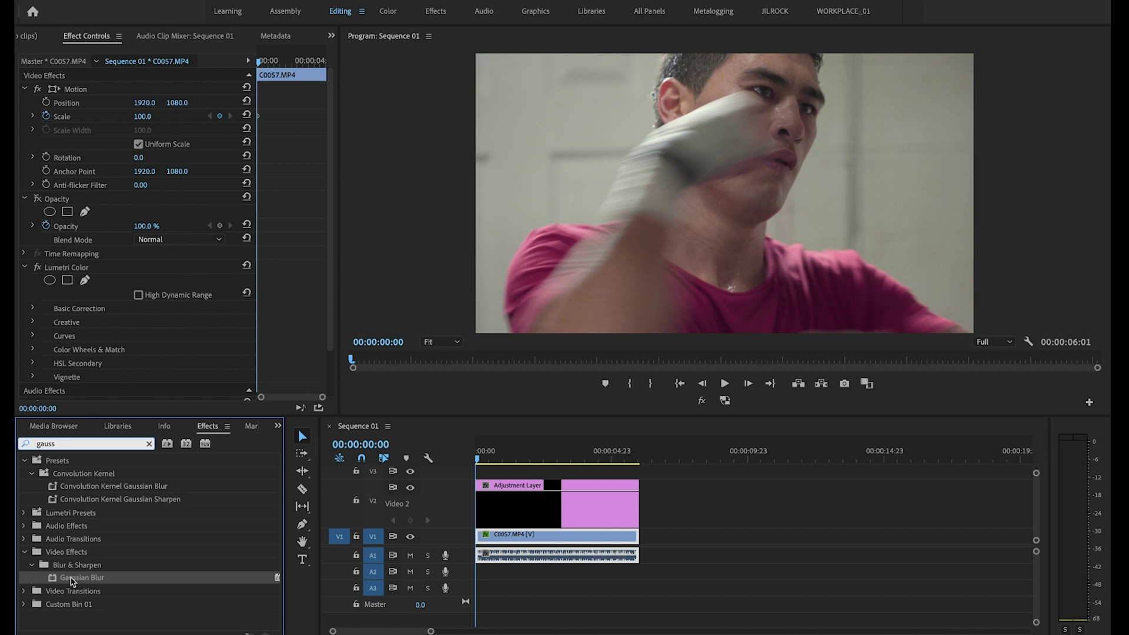
{"action": "left_click_drag", "start_coordinate": [71, 581], "coordinate": [504, 507]}
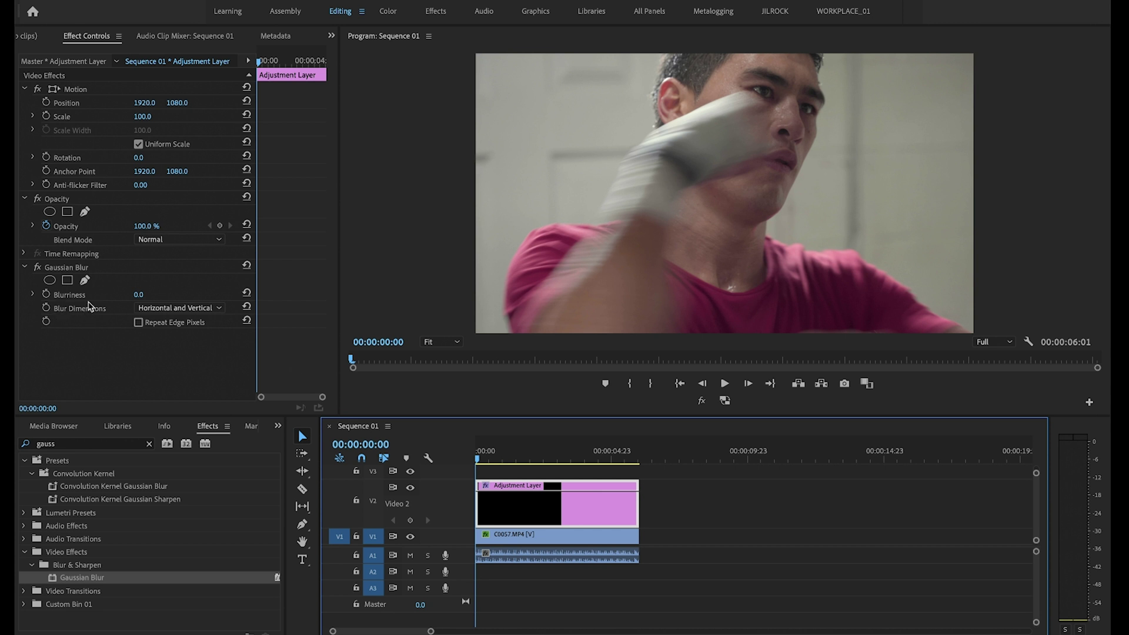
Keyframe Blurriness at the first frame, raised to a heavy 163.0, and briefly preview it
{"action": "left_click", "coordinate": [46, 294]}
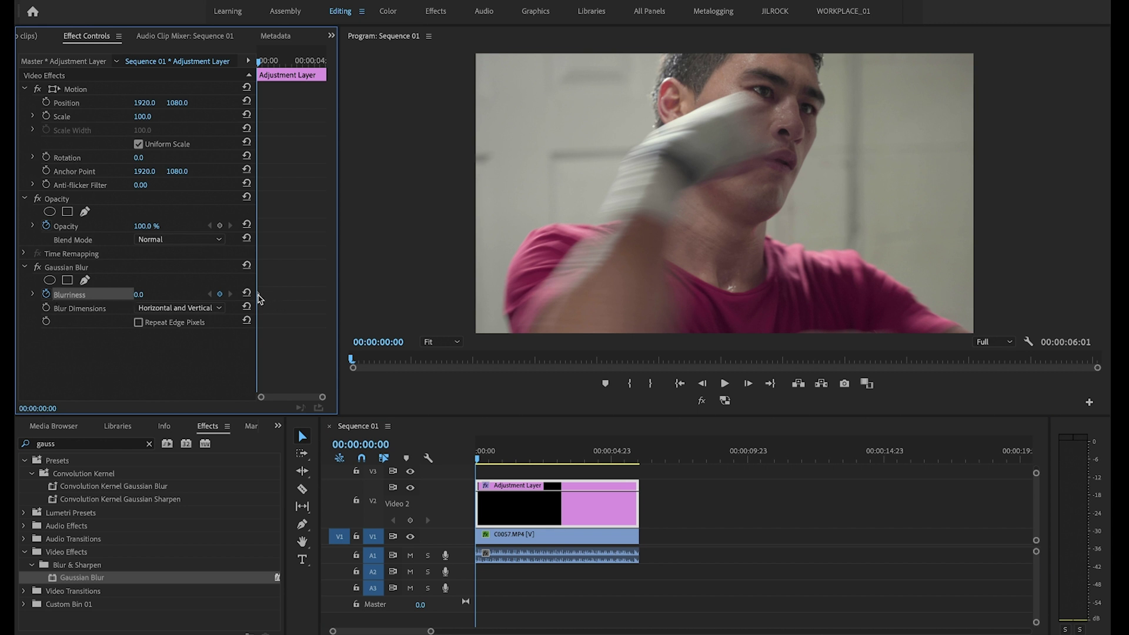
{"action": "left_click_drag", "start_coordinate": [140, 294], "coordinate": [235, 294]}
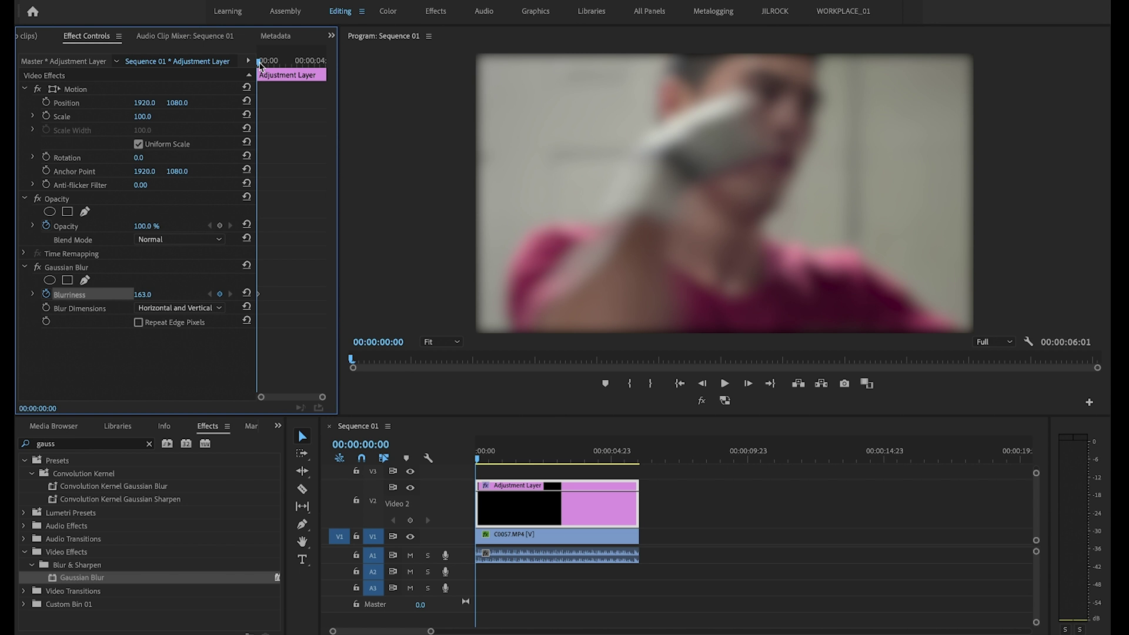
{"action": "key", "text": "space"}
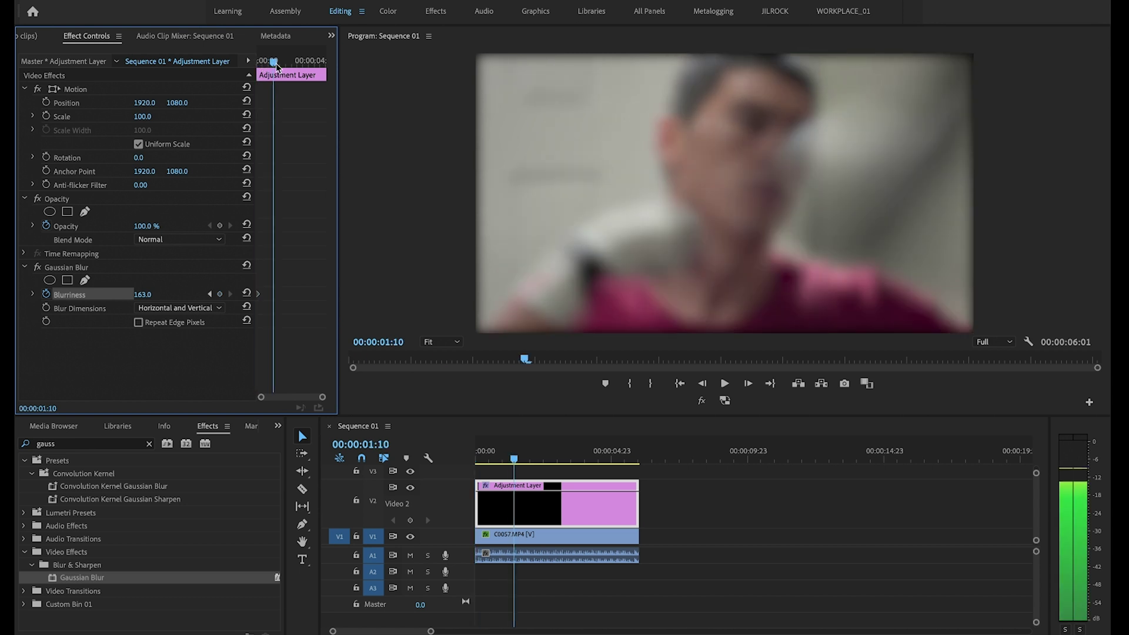
{"action": "key", "text": "space"}
Add a 0.0 Blurriness keyframe at 00:00:02:03 and replay to watch the blur fade
{"action": "left_click_drag", "start_coordinate": [256, 66], "coordinate": [284, 73]}
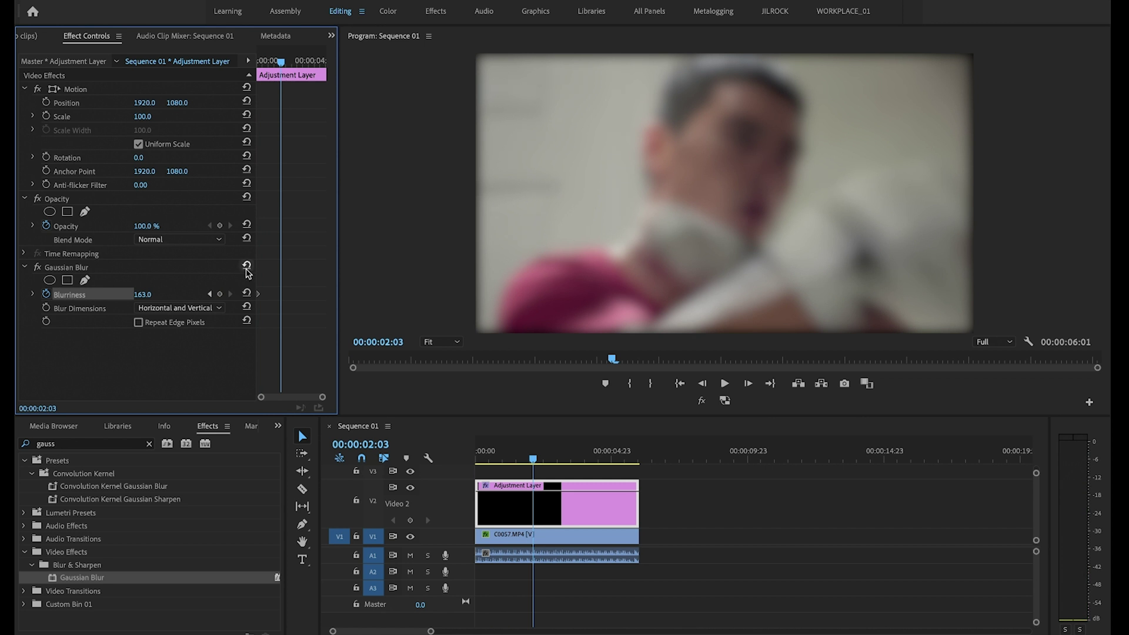
{"action": "left_click", "coordinate": [247, 295]}
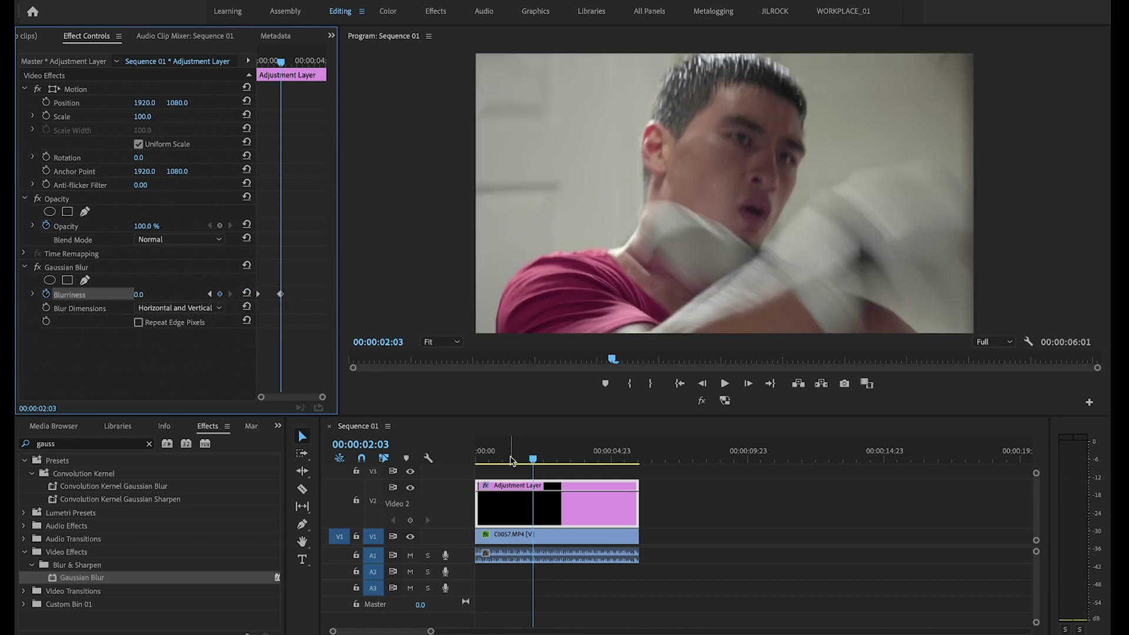
{"action": "left_click_drag", "start_coordinate": [533, 460], "coordinate": [391, 452]}
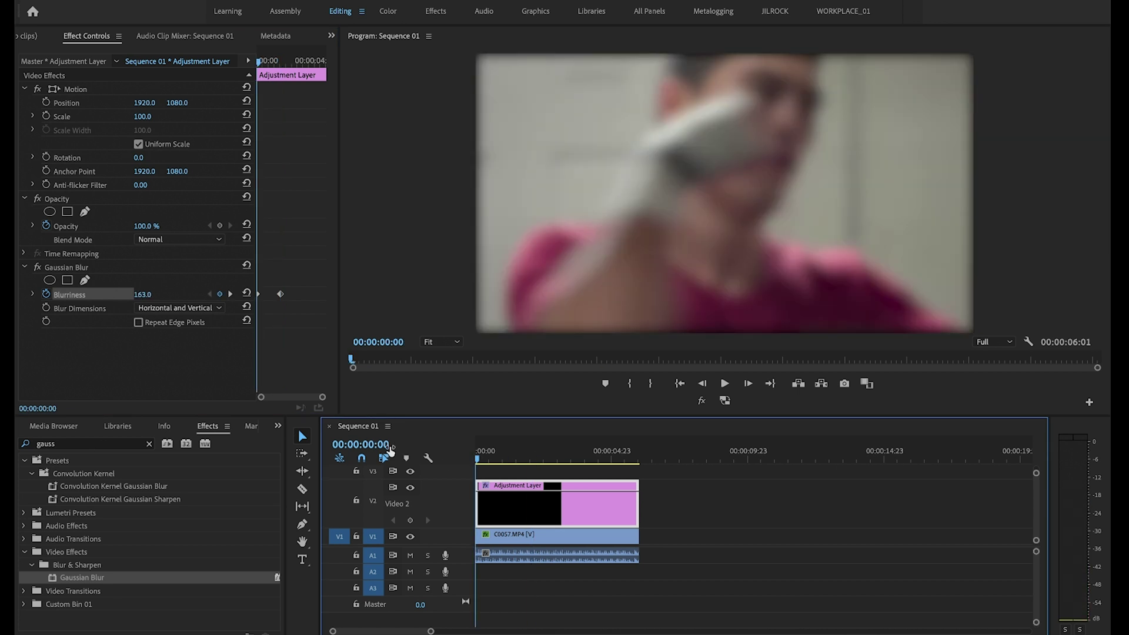
{"action": "key", "text": "space"}
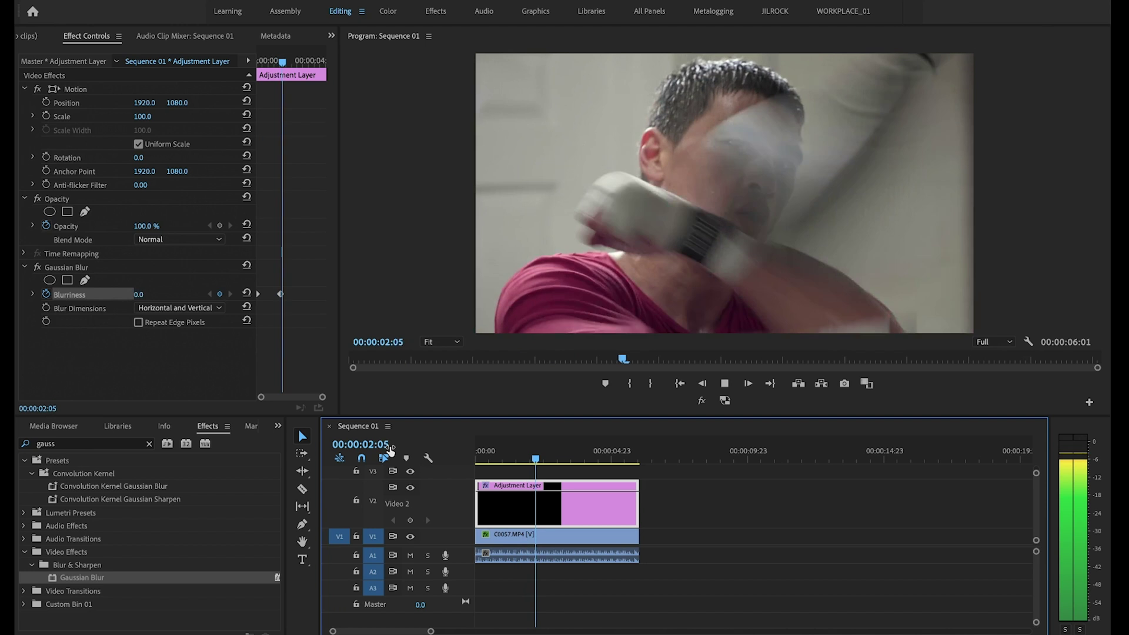
{"action": "key", "text": "space"}
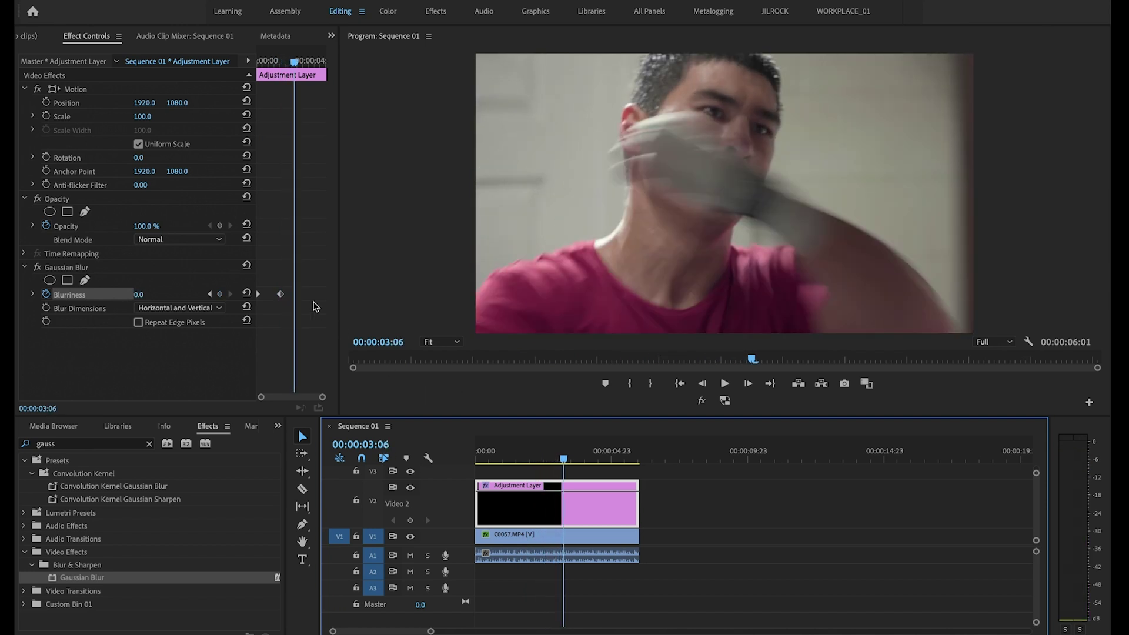
Move the sharp Blurriness keyframe out to about 6 seconds and replay from the start
{"action": "mouse_move", "coordinate": [281, 295]}
{"action": "left_mouse_down"}
{"action": "mouse_move", "coordinate": [331, 299]}
{"action": "mouse_move", "coordinate": [268, 295]}
{"action": "left_mouse_up"}
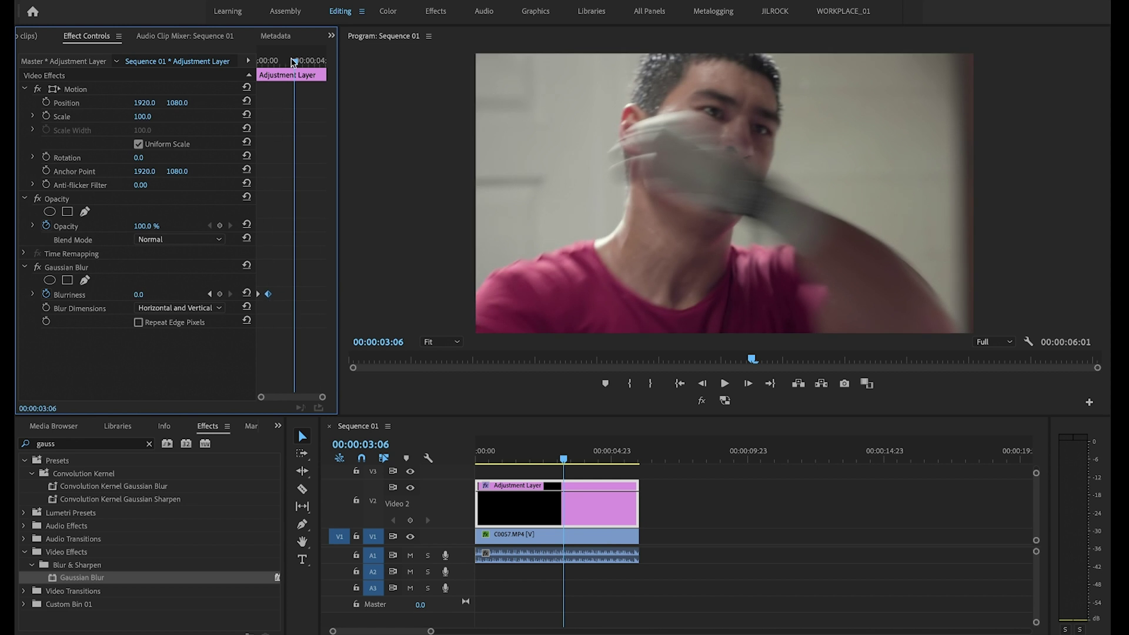
{"action": "left_click_drag", "start_coordinate": [294, 62], "coordinate": [259, 62]}
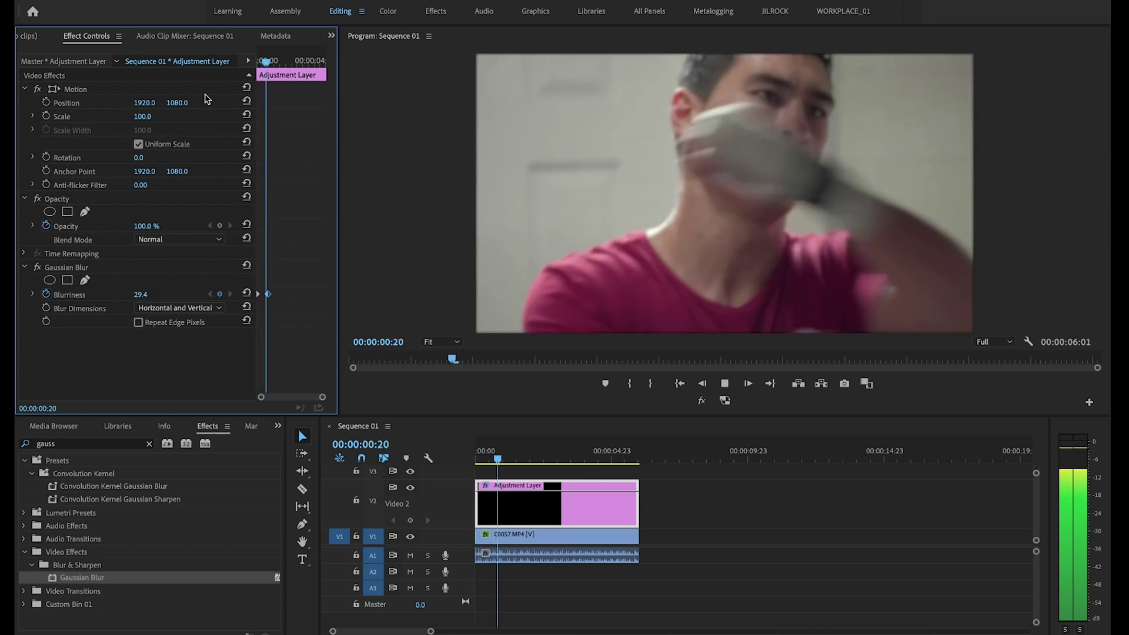
{"action": "key", "text": "space"}
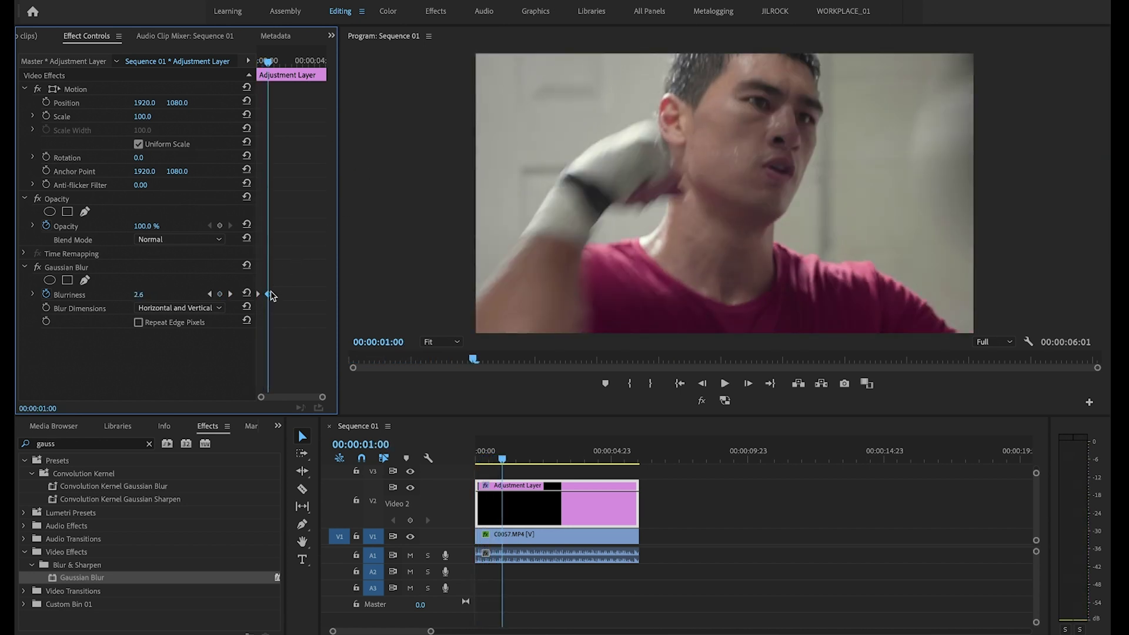
{"action": "left_click_drag", "start_coordinate": [271, 295], "coordinate": [362, 297]}
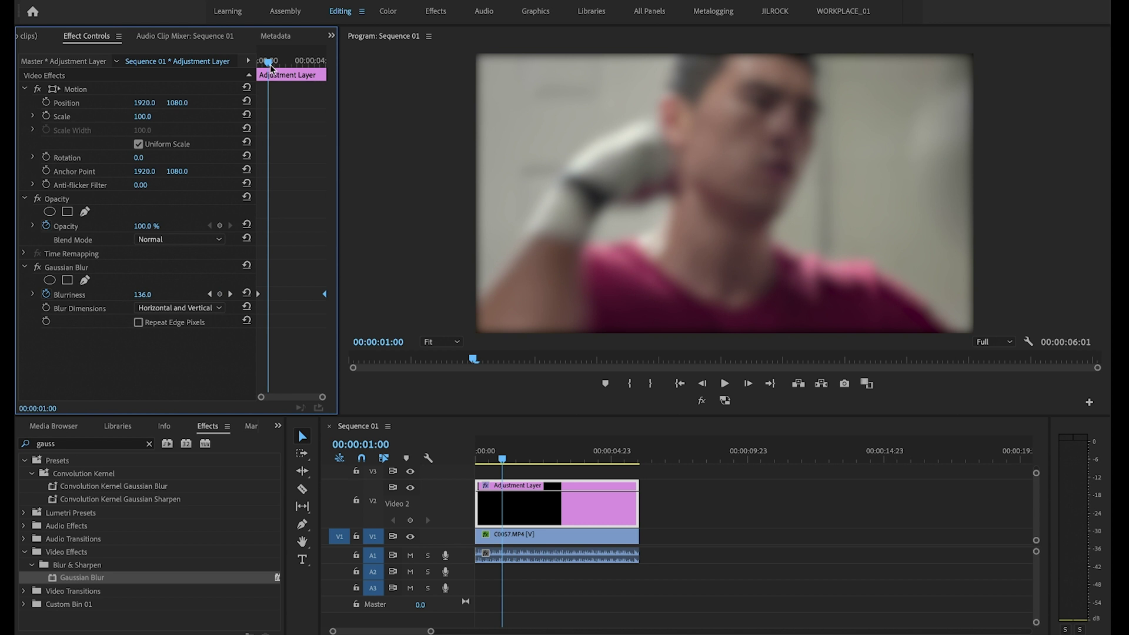
{"action": "key", "text": "Home"}
{"action": "key", "text": "space"}
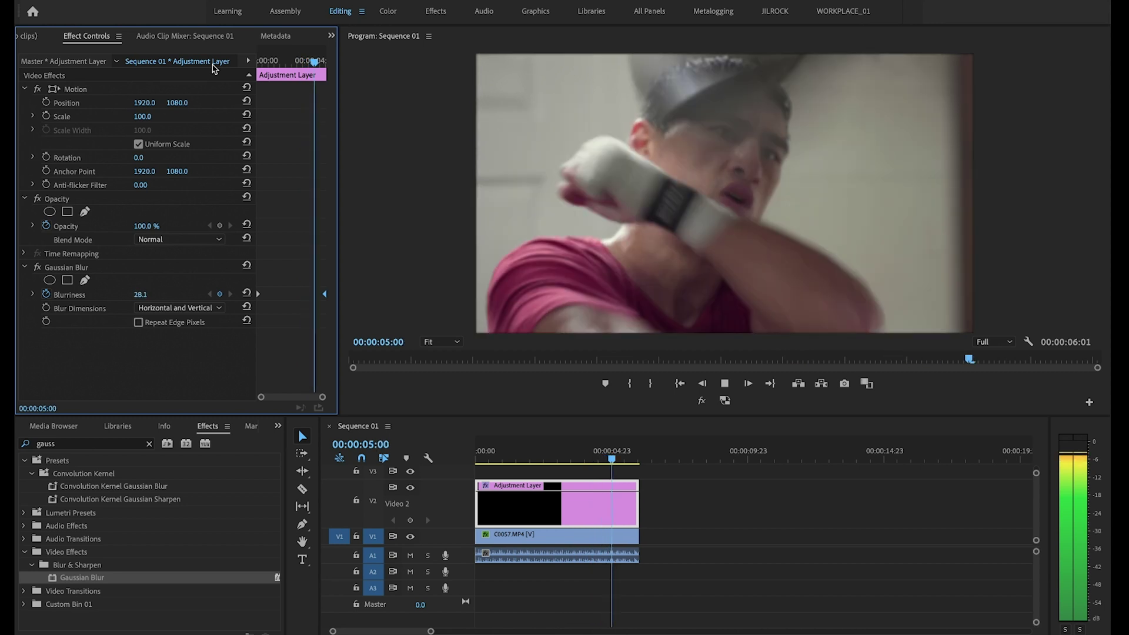
{"action": "key", "text": "space"}
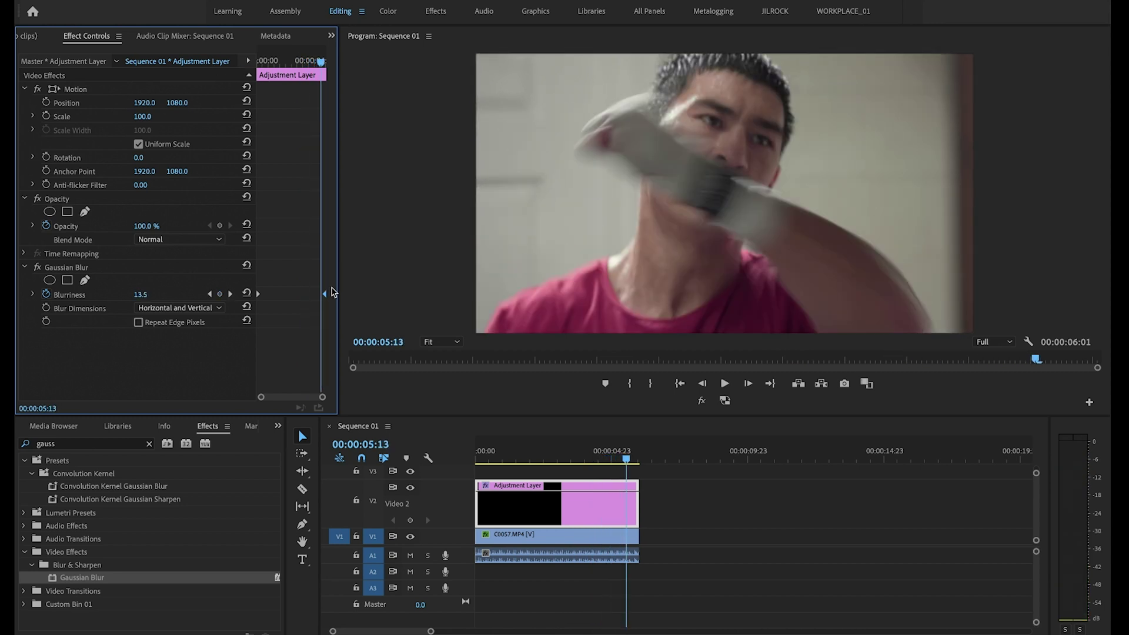
Pull the zero-blur keyframe back to about 00:00:03:16 and check the blur from the start
{"action": "left_click_drag", "start_coordinate": [325, 295], "coordinate": [292, 288]}
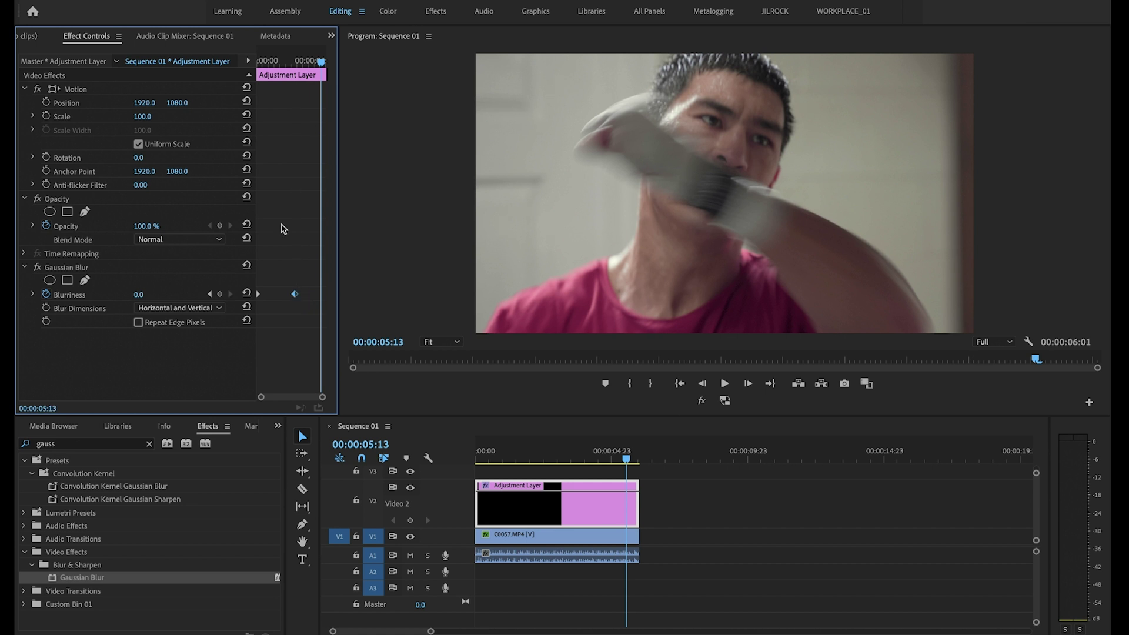
{"action": "left_click", "coordinate": [268, 61]}
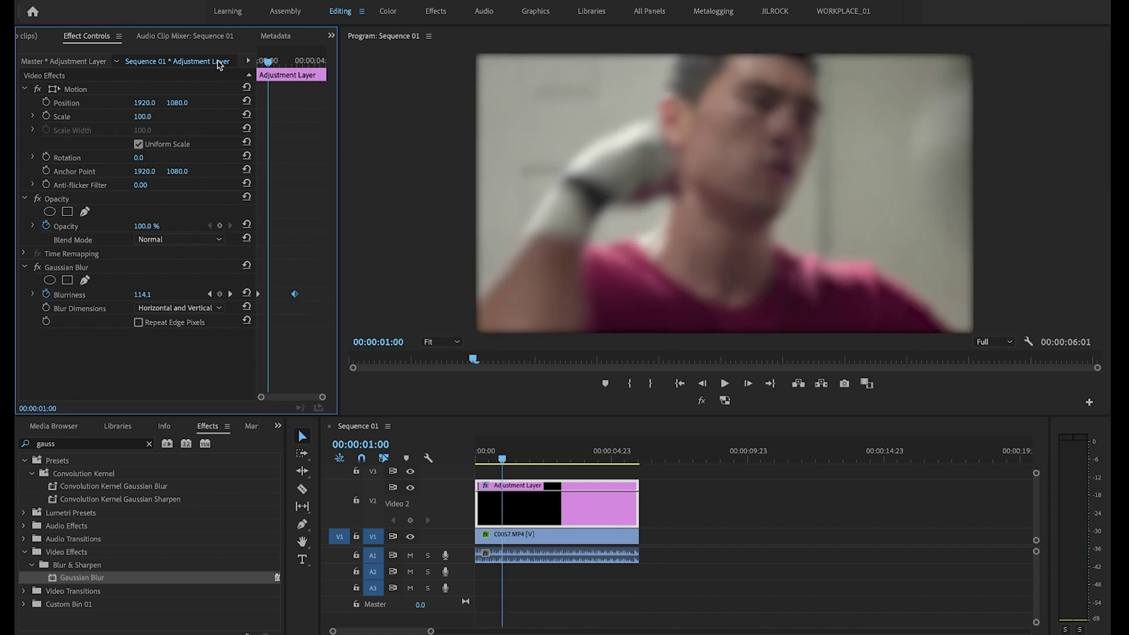
{"action": "left_click", "coordinate": [259, 60]}
{"action": "key", "text": "space"}
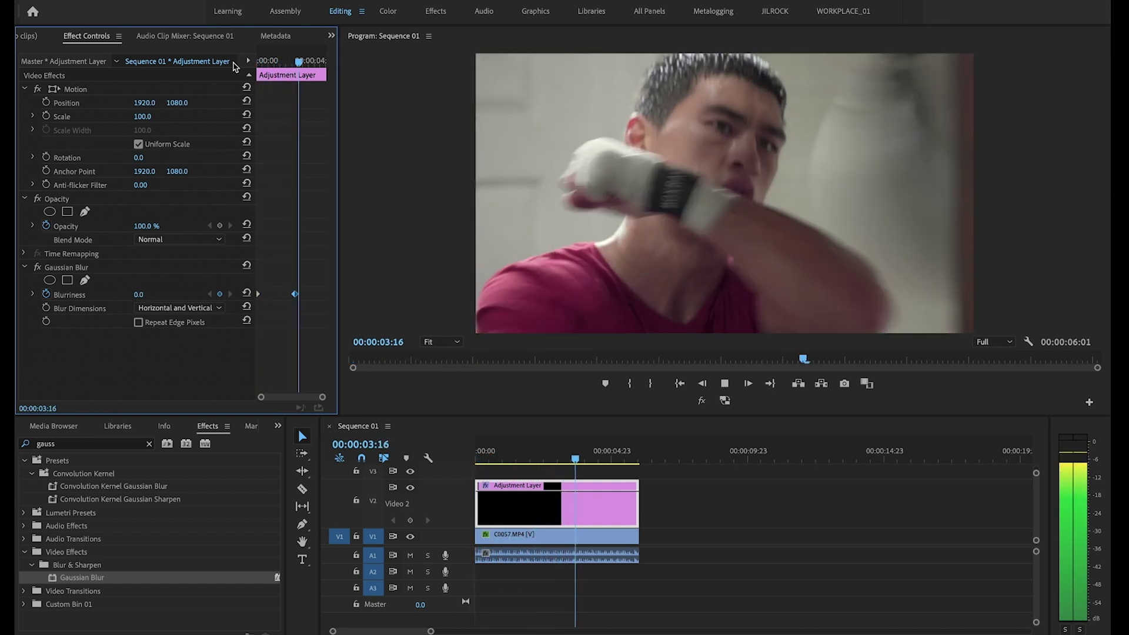
Stop playback, expand Video 1, return to the start and select the C0057.MP4 clip
{"action": "key", "text": "space"}
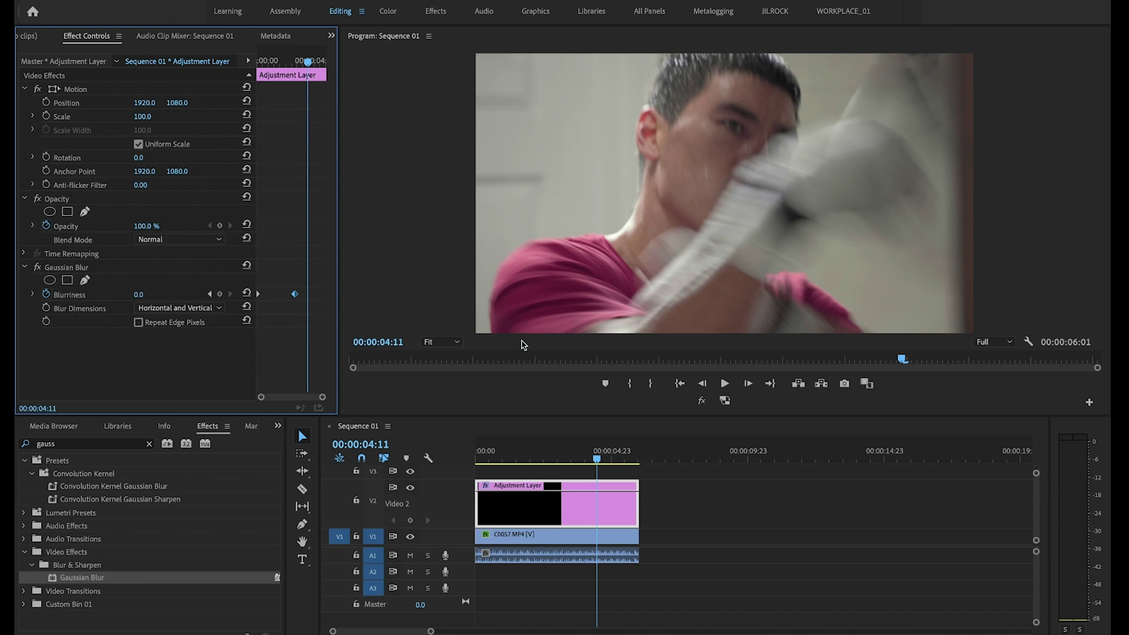
{"action": "double_click", "coordinate": [468, 538]}
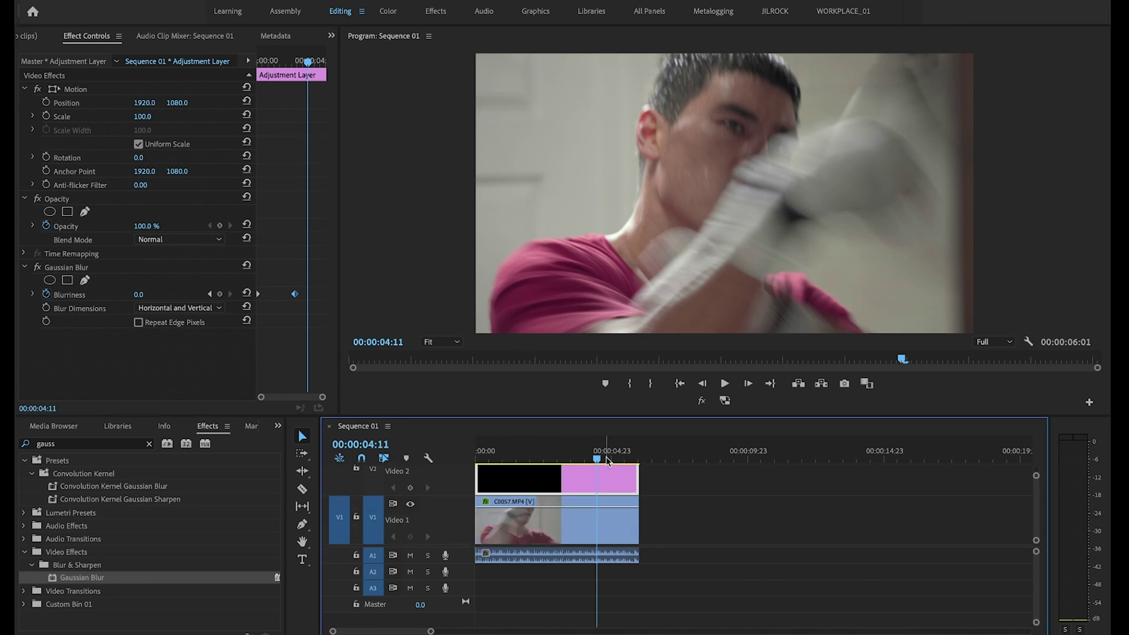
{"action": "left_click_drag", "start_coordinate": [595, 456], "coordinate": [476, 456]}
{"action": "left_click", "coordinate": [502, 528]}
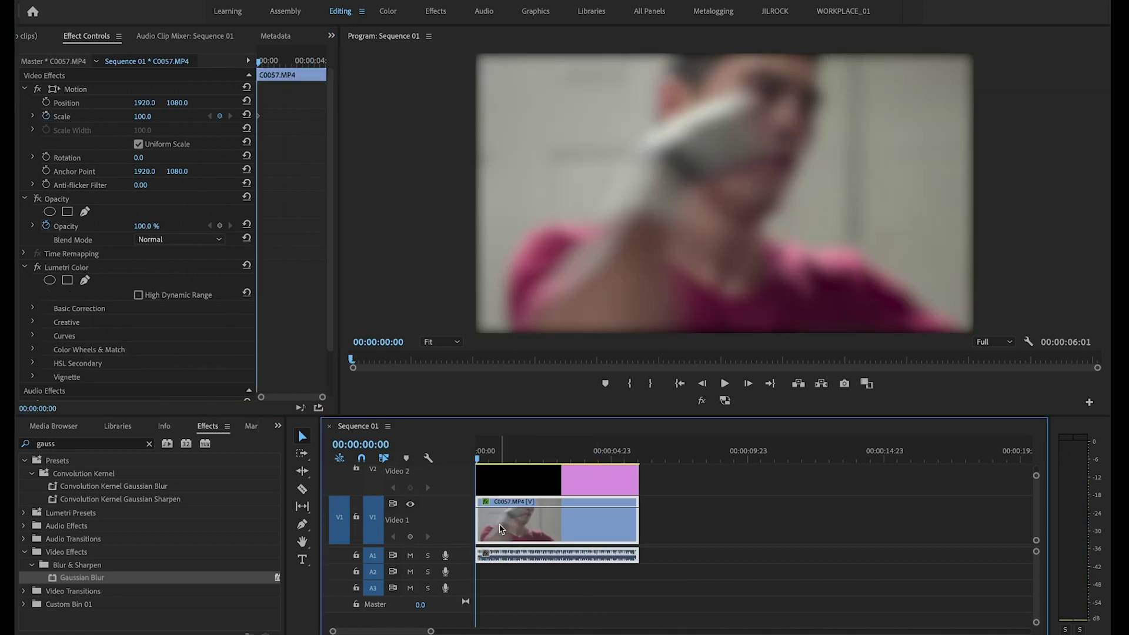
Clear the old Scale keyframes, then keyframe Scale 150 with Position 1113.0 at the start
{"action": "left_click", "coordinate": [46, 117]}
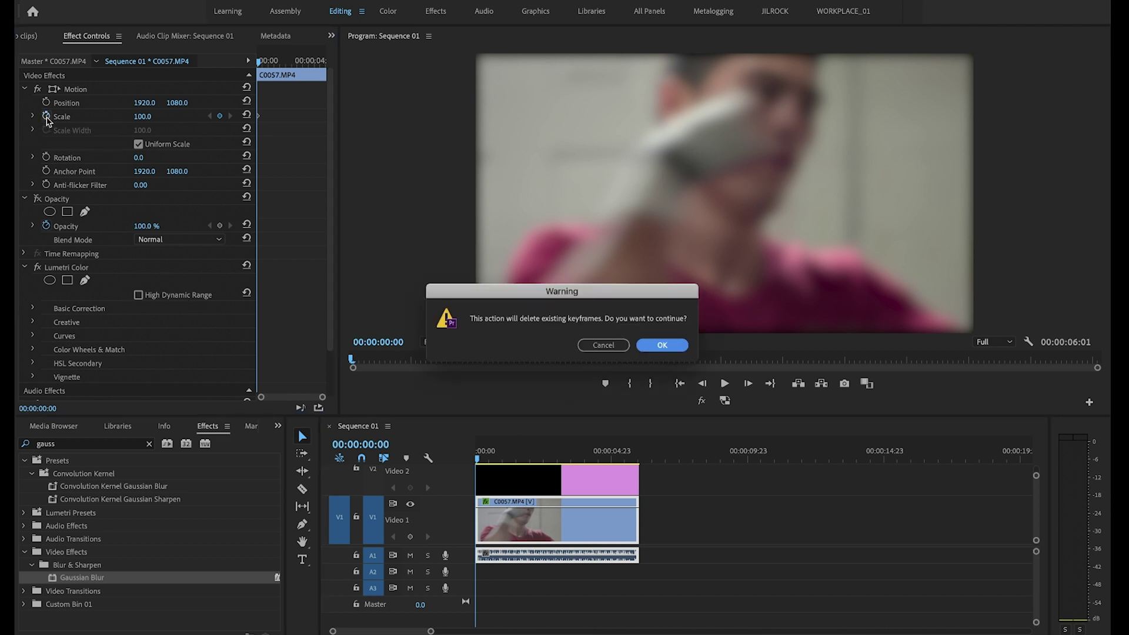
{"action": "left_click", "coordinate": [660, 347]}
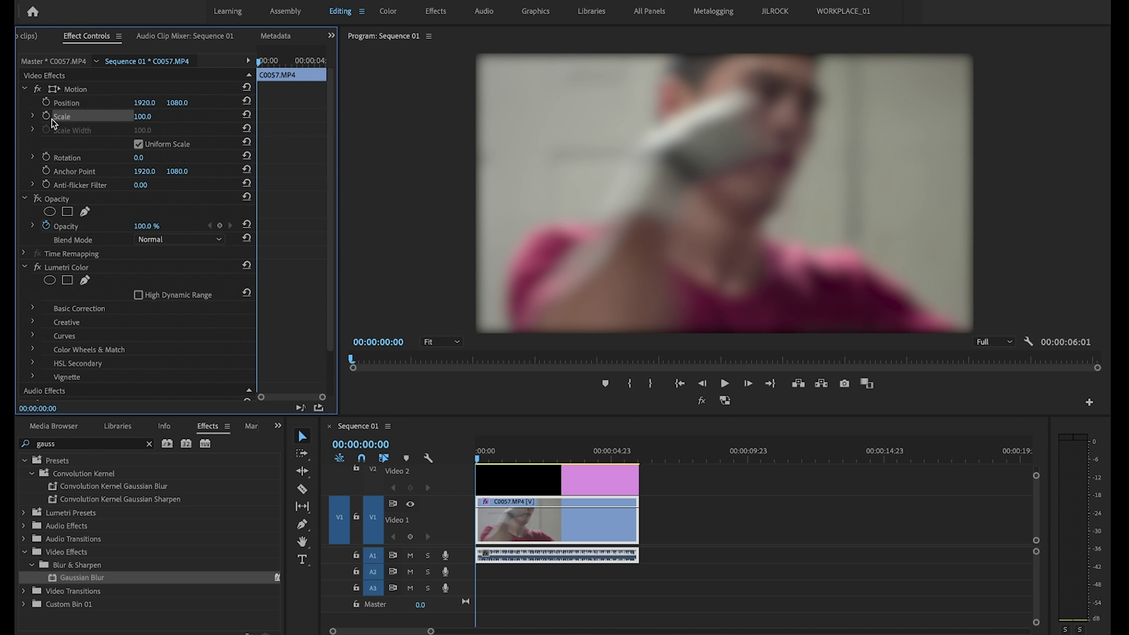
{"action": "left_click_drag", "start_coordinate": [143, 116], "coordinate": [170, 116]}
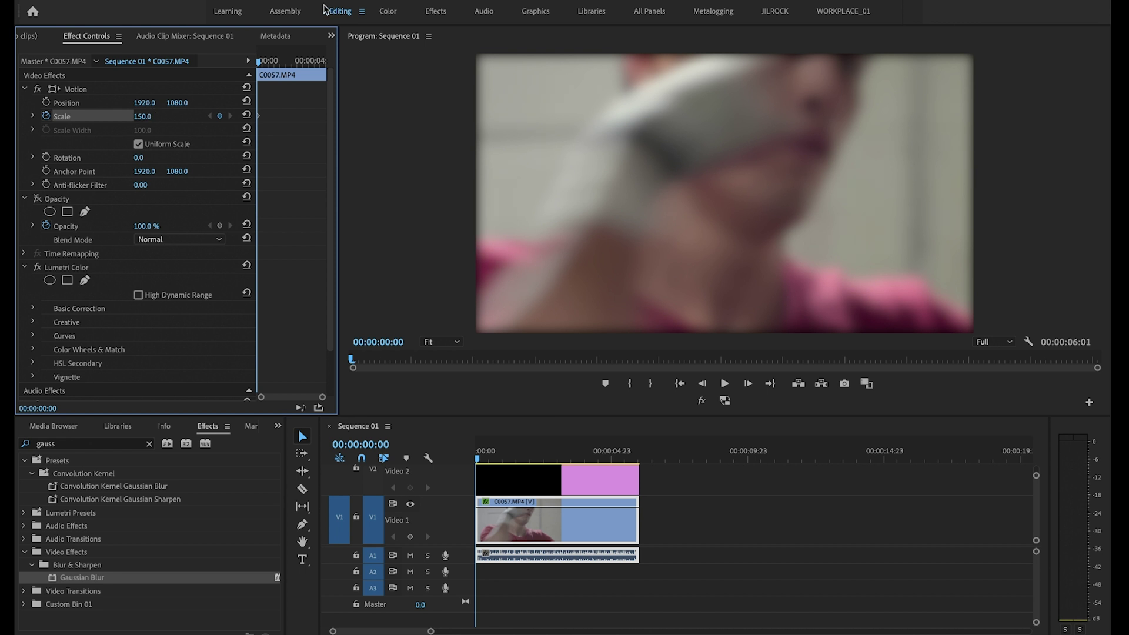
{"action": "mouse_move", "coordinate": [152, 102]}
{"action": "left_mouse_down"}
{"action": "mouse_move", "coordinate": [35, 102]}
{"action": "mouse_move", "coordinate": [132, 102]}
{"action": "left_mouse_up"}
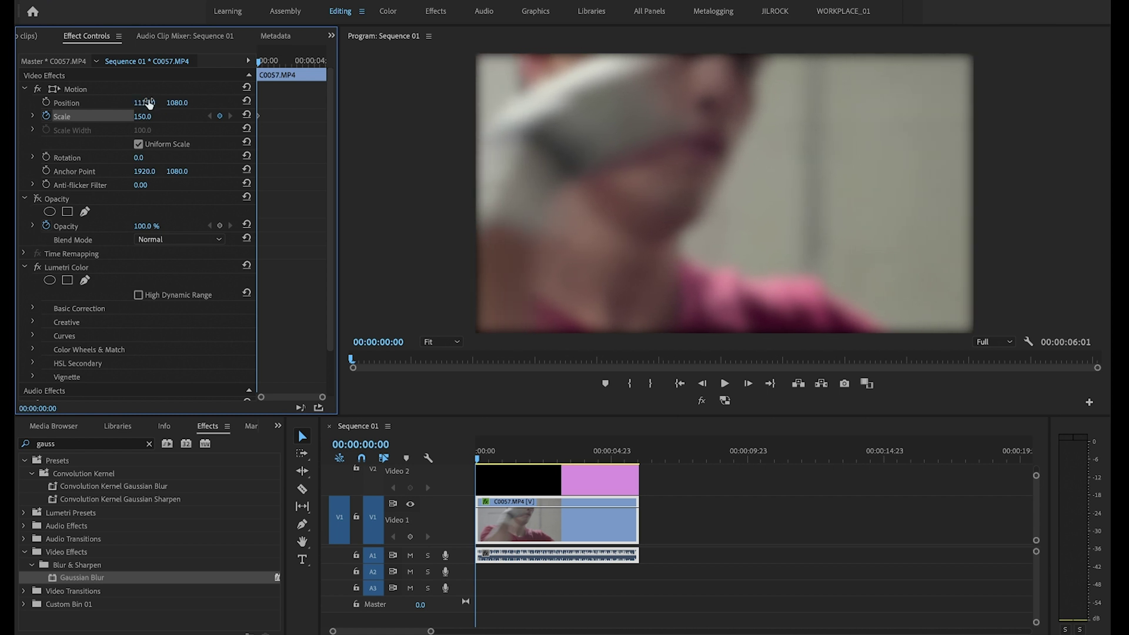
At 00:00:04:07, reset Scale to 100 and Position to 1920 by 1080
{"action": "left_click_drag", "start_coordinate": [260, 61], "coordinate": [309, 73]}
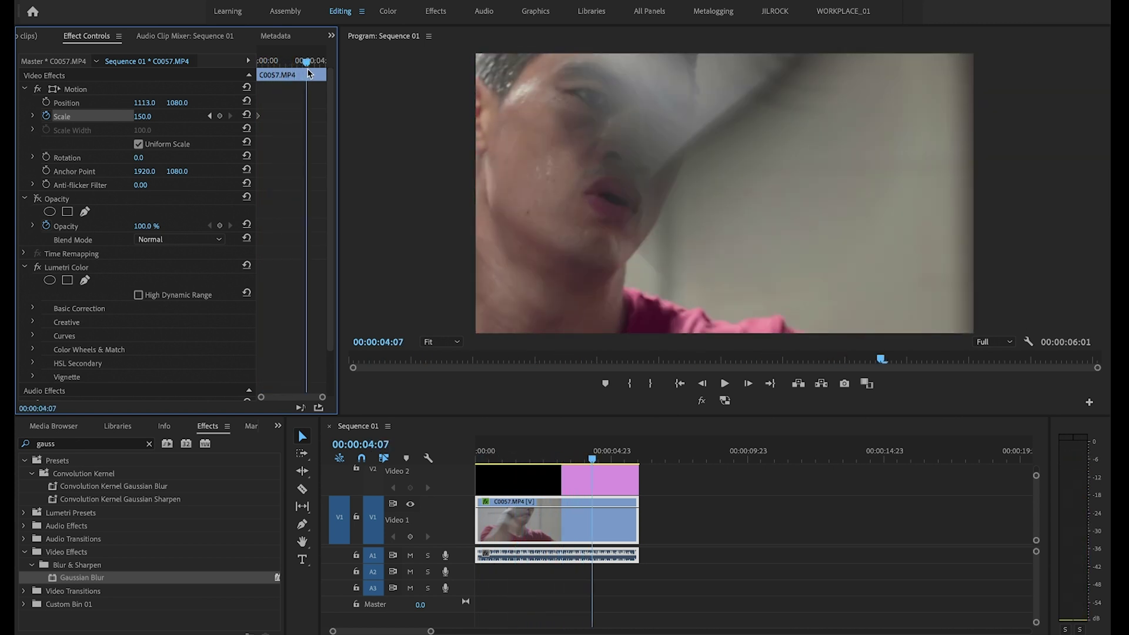
{"action": "left_click", "coordinate": [246, 115]}
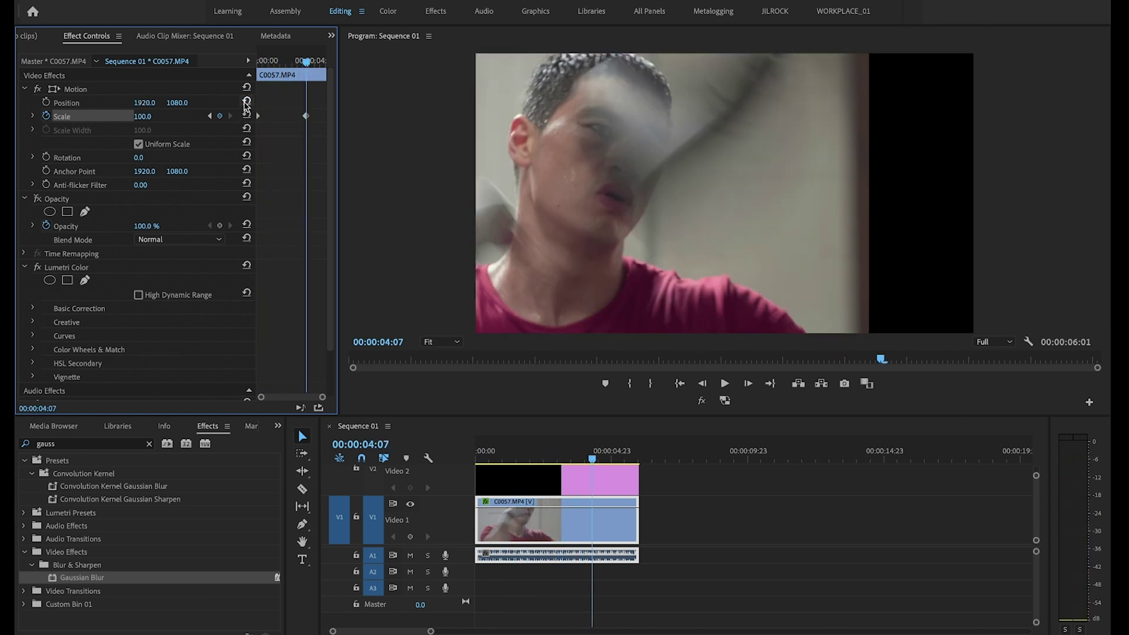
{"action": "left_click", "coordinate": [246, 101]}
Play the 150-to-100 punch-in from the sequence start to review it
{"action": "left_click_drag", "start_coordinate": [593, 458], "coordinate": [365, 461]}
{"action": "key", "text": "space"}
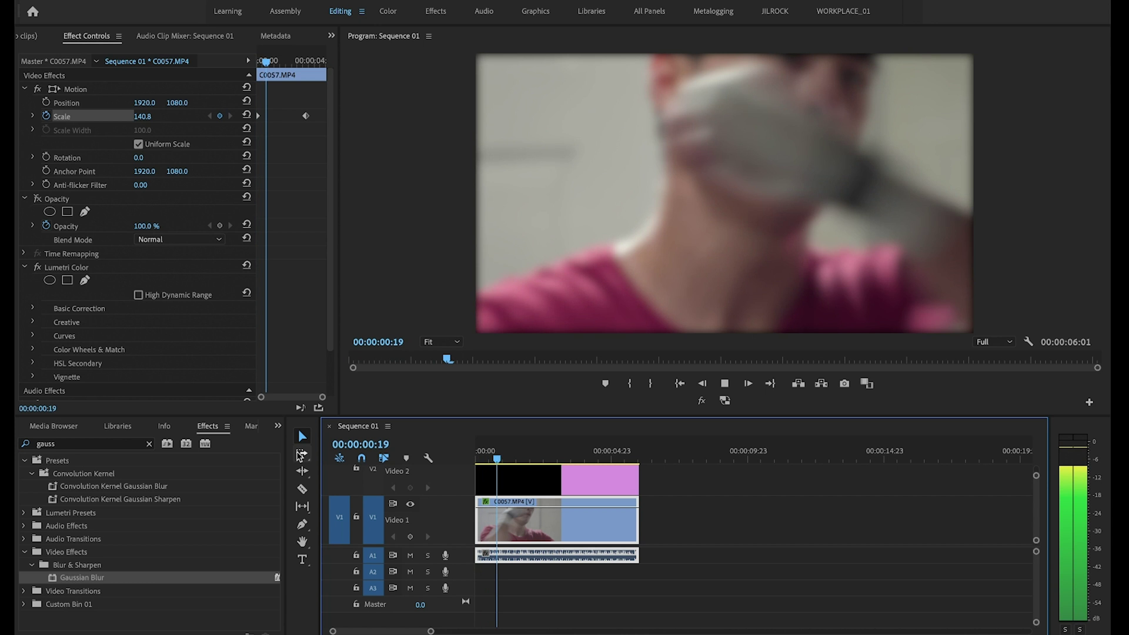
{"action": "key", "text": "space"}
Move the end Scale keyframe later in the clip and replay the transition
{"action": "left_click", "coordinate": [306, 117]}
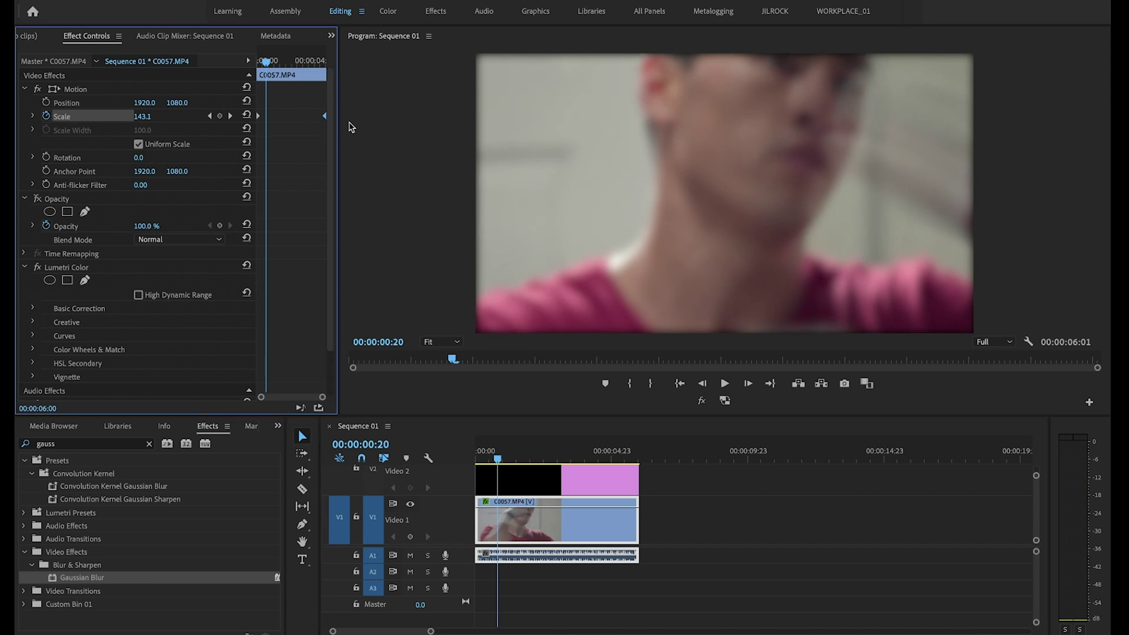
{"action": "left_click_drag", "start_coordinate": [500, 456], "coordinate": [424, 462]}
{"action": "key", "text": "space"}
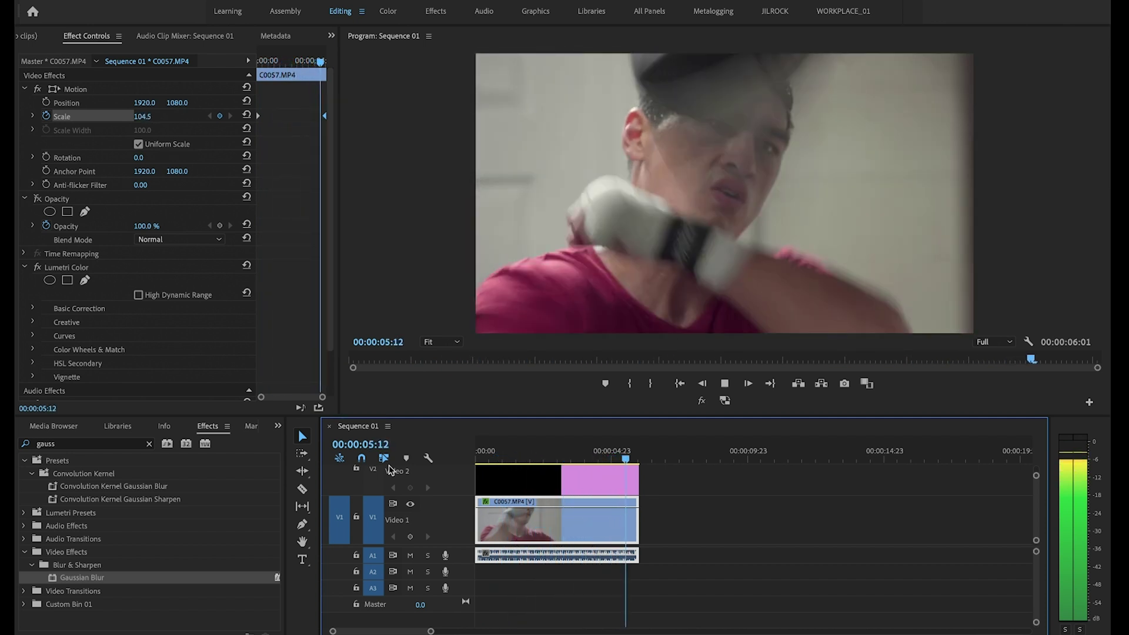
{"action": "key", "text": "space"}
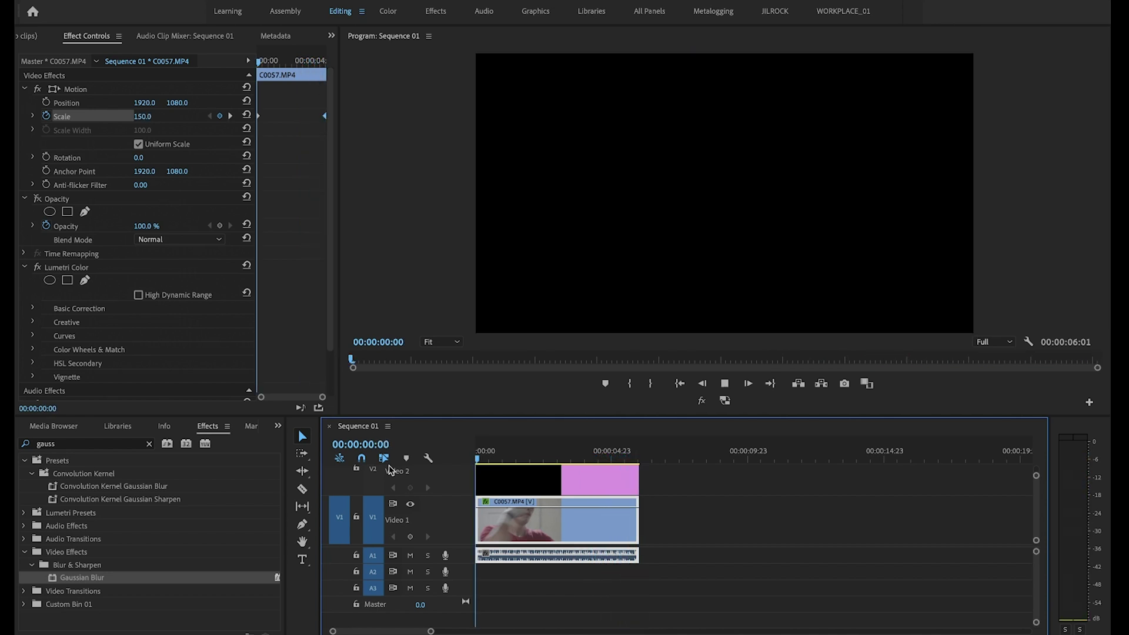
{"action": "key", "text": "space"}
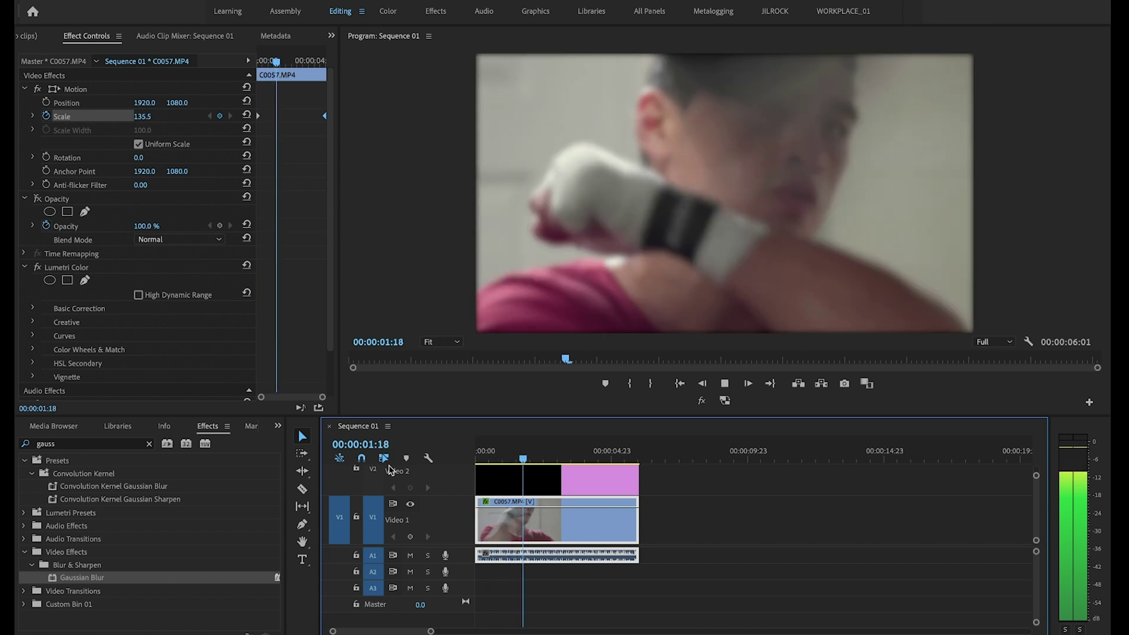